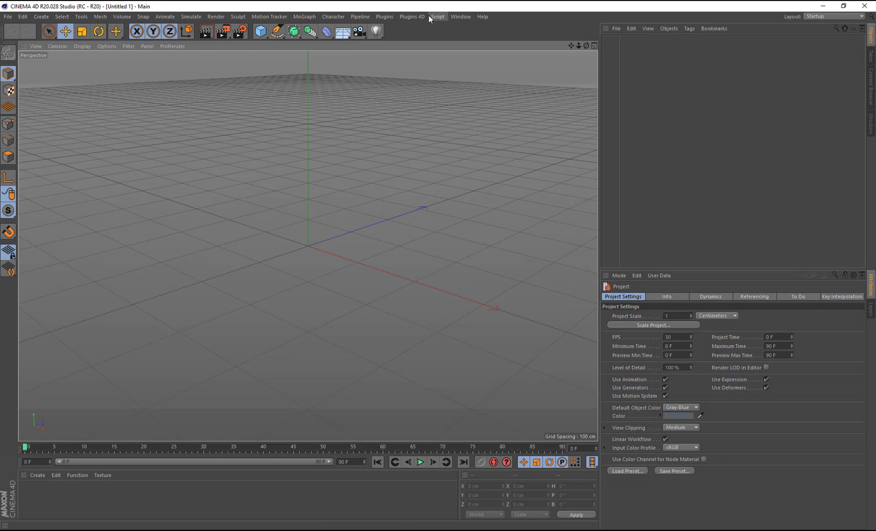
# Launch CV-AR from the Plugins menu and add New Capture 6 to the scene
pyautogui.click(389, 17)
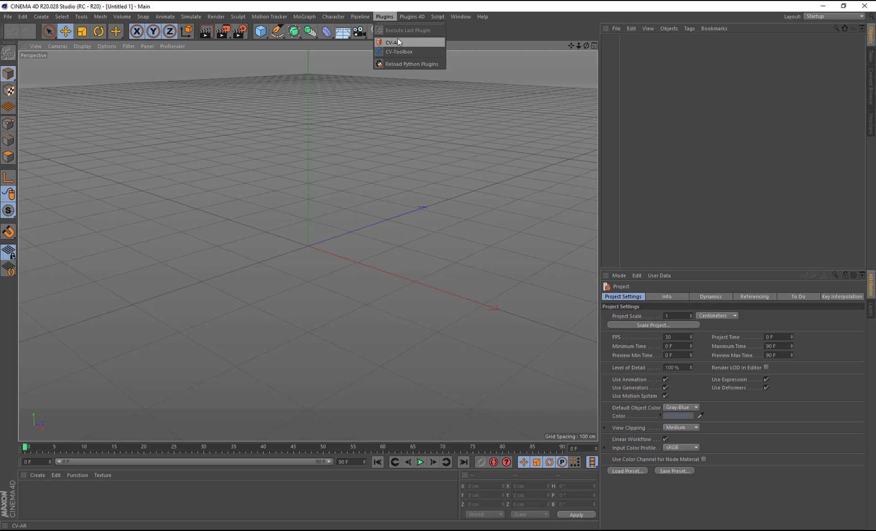
pyautogui.click(401, 42)
pyautogui.click(222, 67)
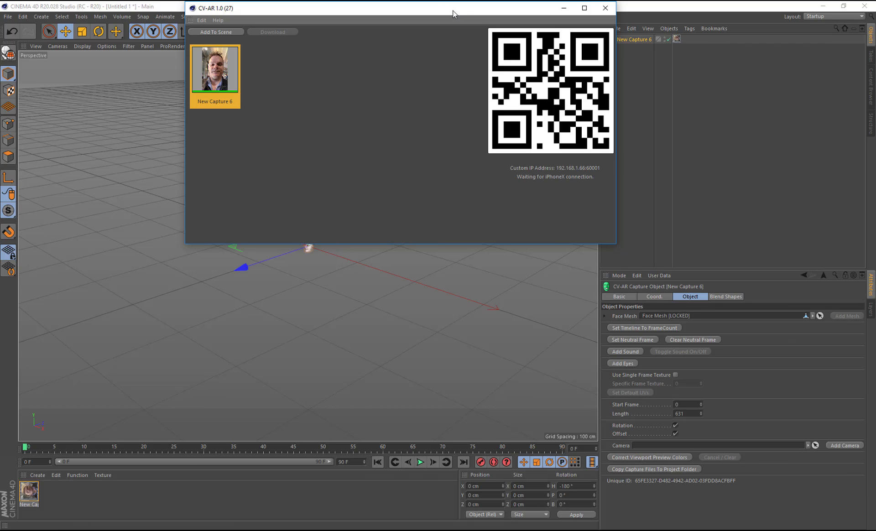
# Inspect New Capture 6's 637-frame image folder on disk, then close the file browser
pyautogui.moveTo(453, 10); pyautogui.dragTo(631, 108)
pyautogui.rightClick(410, 170)
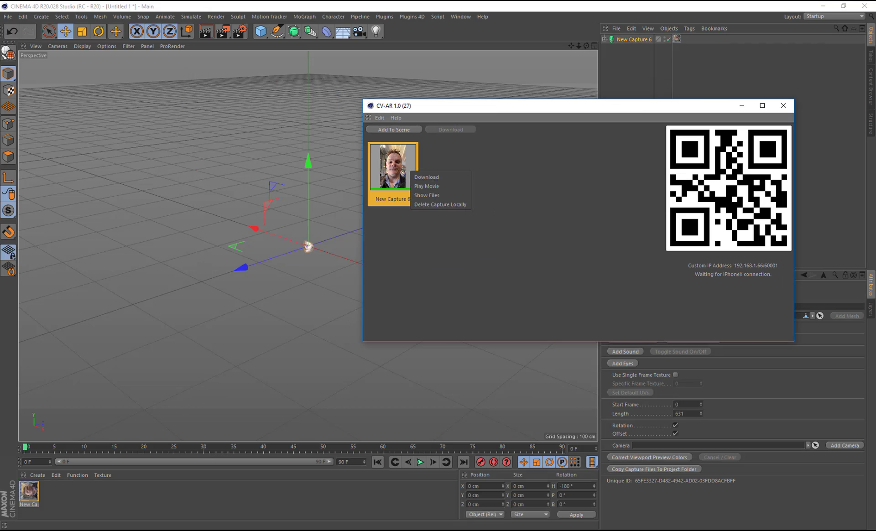
pyautogui.click(427, 195)
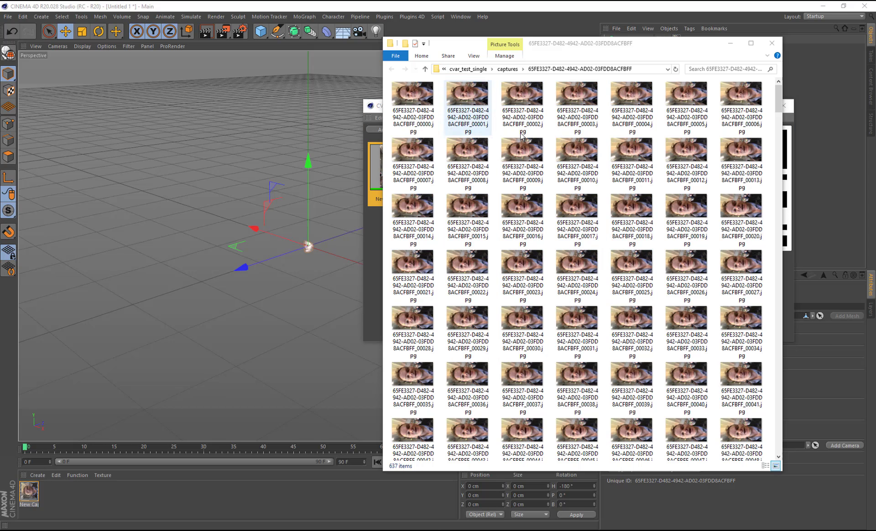
pyautogui.click(729, 44)
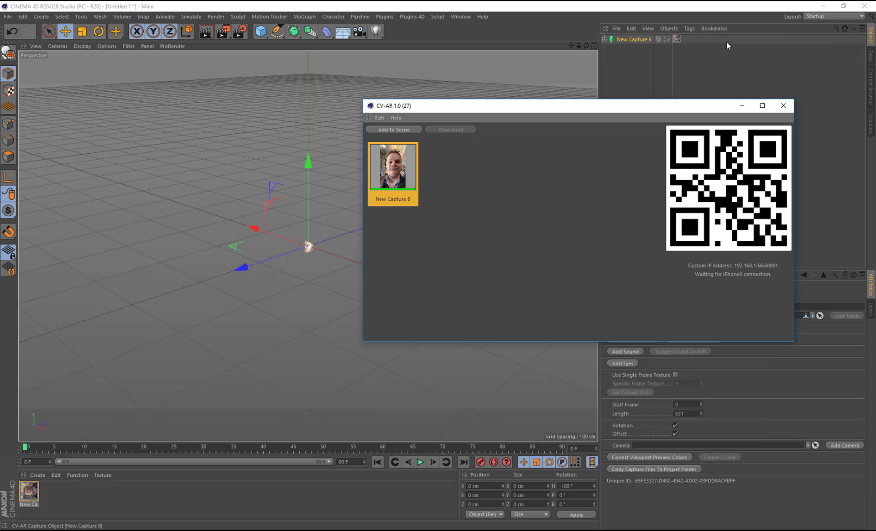
# Close the CV-AR library, play the face capture from a front view, and stop at frame 50
pyautogui.click(783, 105)
pyautogui.scroll(5, 310, 248)
pyautogui.click(420, 463)
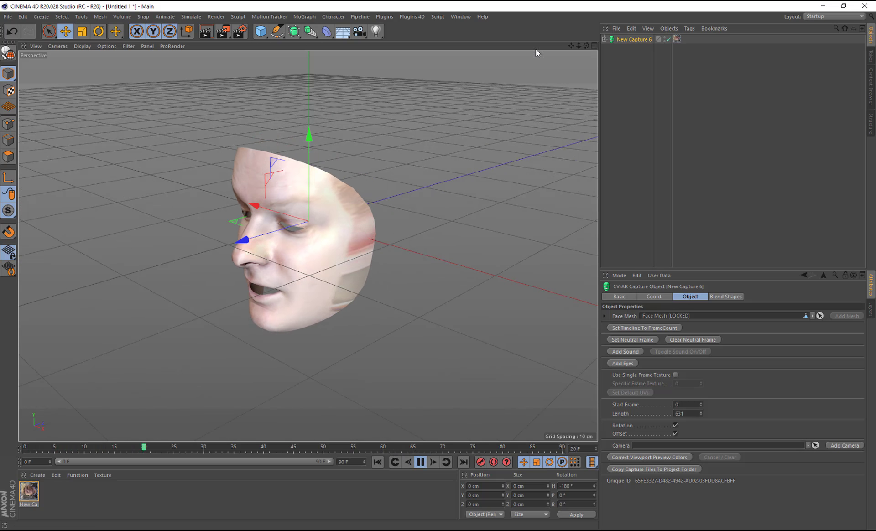
pyautogui.moveTo(586, 46); pyautogui.dragTo(566, 50)
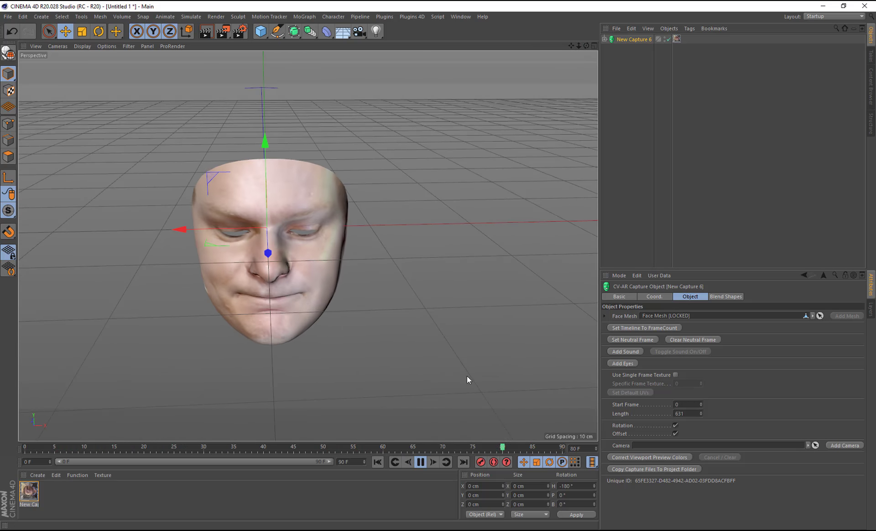
pyautogui.click(420, 462)
pyautogui.moveTo(586, 46); pyautogui.dragTo(585, 61)
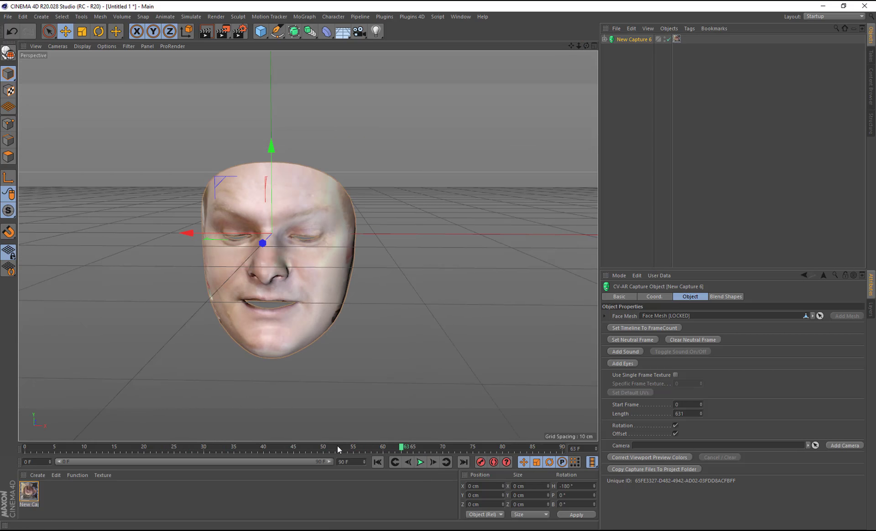
pyautogui.moveTo(338, 446)
pyautogui.mouseDown()
pyautogui.moveTo(181, 455)
pyautogui.moveTo(235, 468)
pyautogui.moveTo(328, 453)
pyautogui.moveTo(203, 446)
pyautogui.moveTo(344, 446)
pyautogui.moveTo(323, 449)
pyautogui.mouseUp()
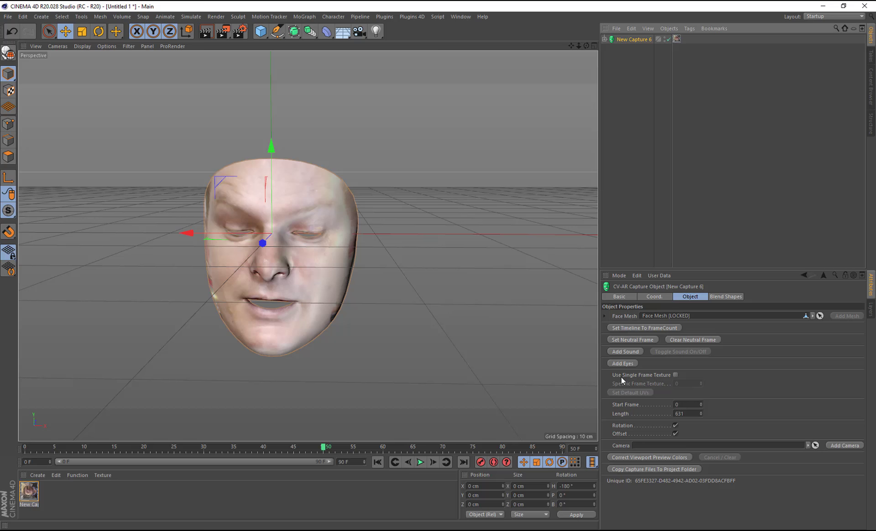
# Enable Use Single Frame Texture at frame 50 and scrub the timeline to confirm it stays fixed
pyautogui.click(675, 375)
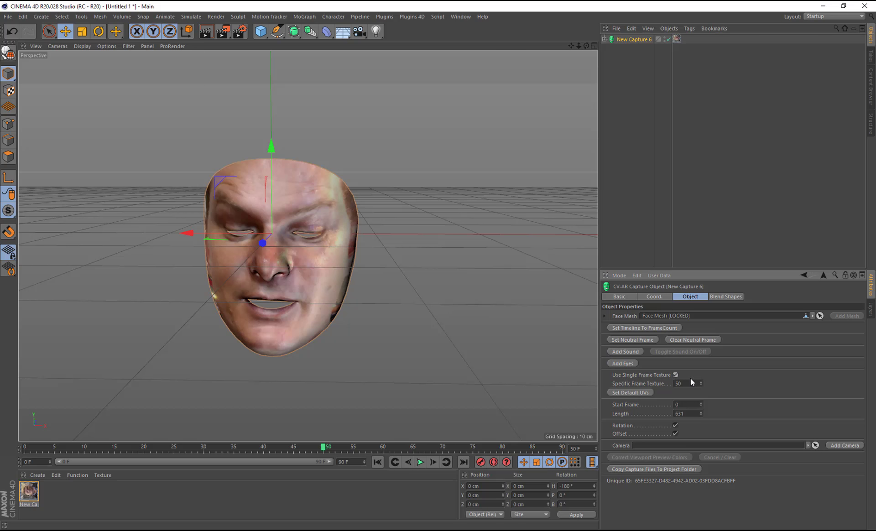
pyautogui.moveTo(316, 448); pyautogui.dragTo(335, 454)
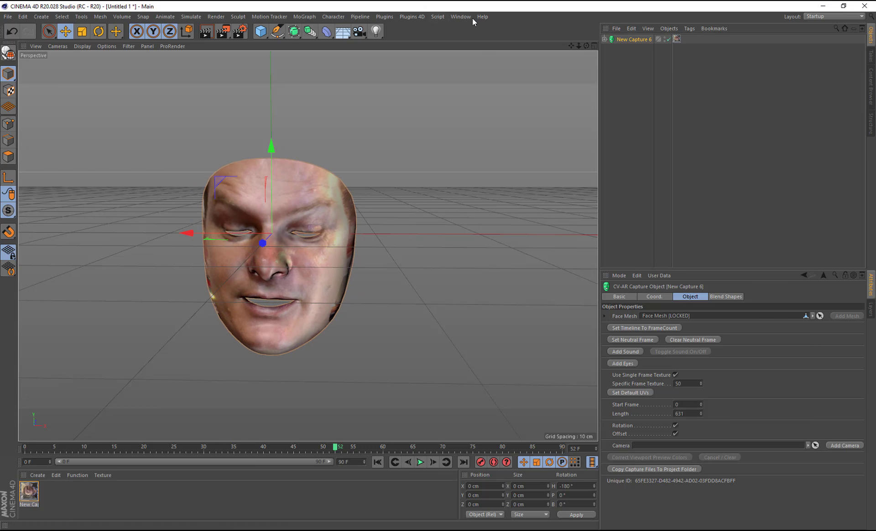
pyautogui.click(412, 16)
# Open the Material View and select the Face Mesh child to display its UV wireframe
pyautogui.click(429, 118)
pyautogui.click(605, 39)
pyautogui.click(637, 49)
pyautogui.moveTo(479, 8); pyautogui.dragTo(546, 94)
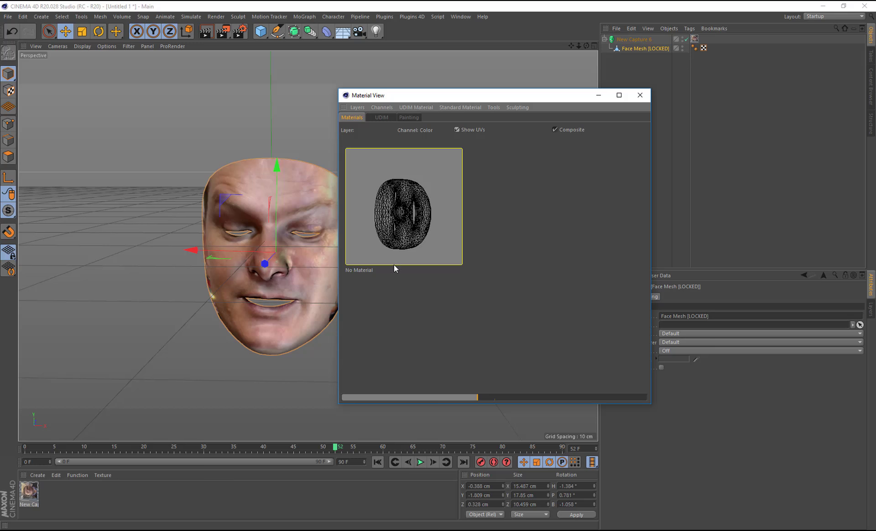
# Return to frame 50 and create the single standard material Face Mesh [LOCKED]_UV_0
pyautogui.moveTo(198, 449); pyautogui.dragTo(323, 449)
pyautogui.moveTo(485, 95); pyautogui.dragTo(378, 85)
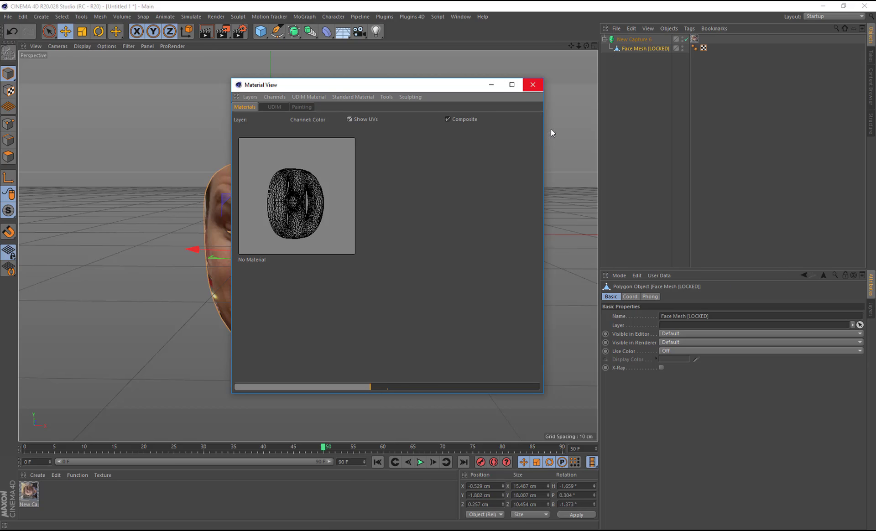
pyautogui.moveTo(378, 85); pyautogui.dragTo(412, 69)
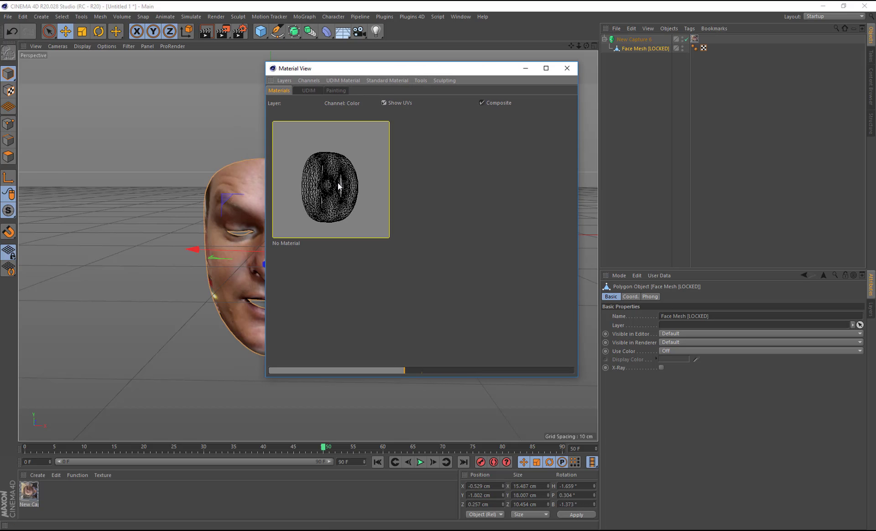
pyautogui.click(388, 80)
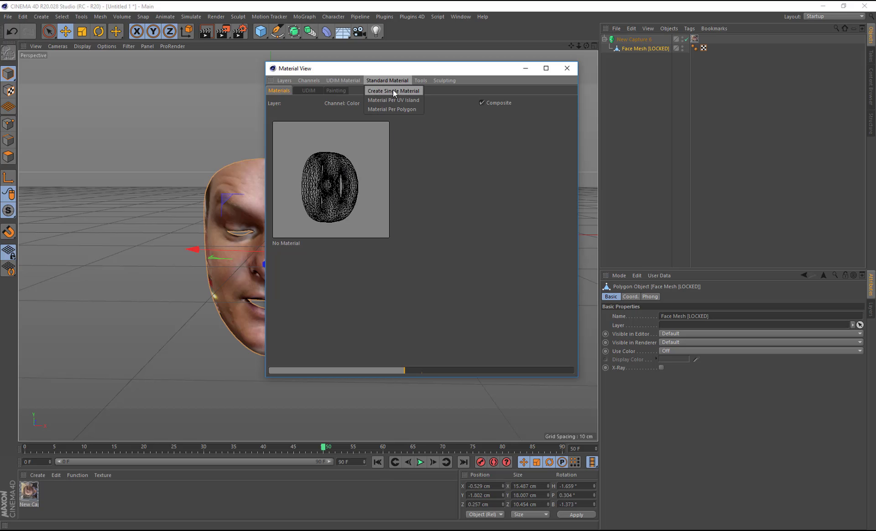
pyautogui.click(393, 91)
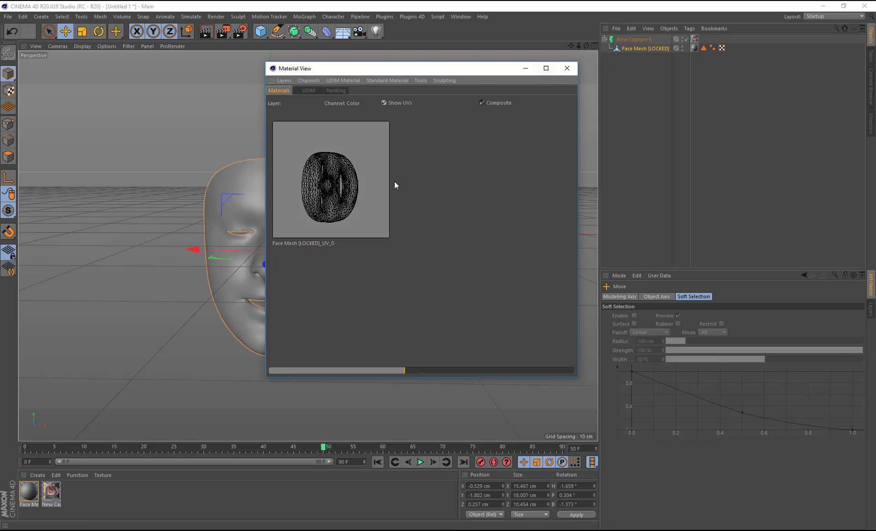
# Locate and select the frame 00050 capture photo in the Explorer folder
pyautogui.hotkey('alt', 'Tab')
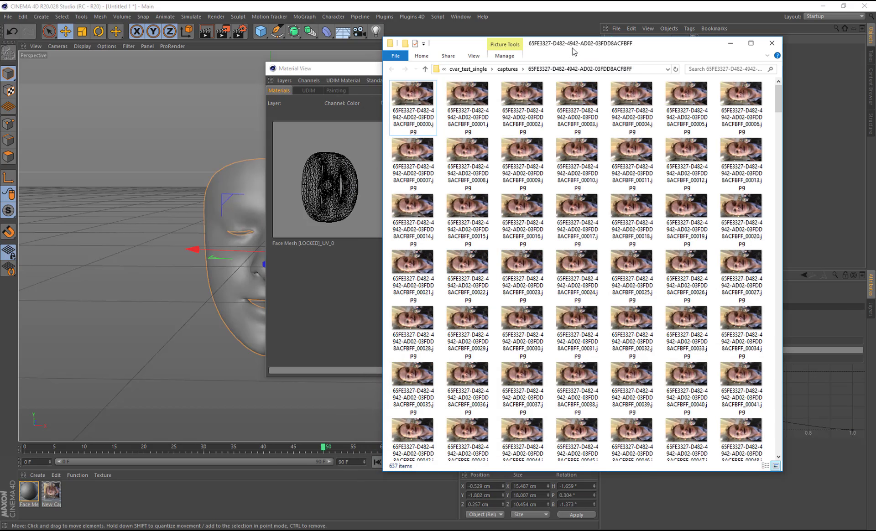
pyautogui.moveTo(563, 52); pyautogui.dragTo(574, 52)
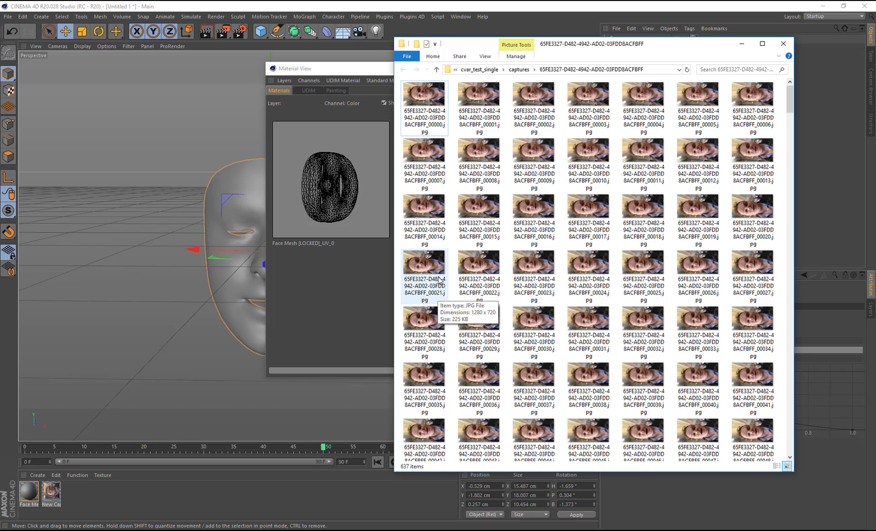
pyautogui.scroll(-2, 440, 280)
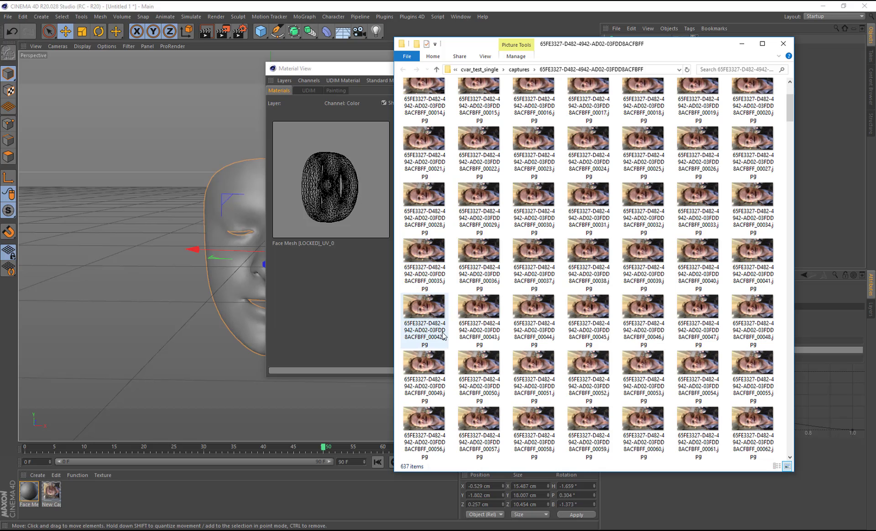
pyautogui.click(483, 374)
pyautogui.moveTo(579, 53); pyautogui.dragTo(639, 51)
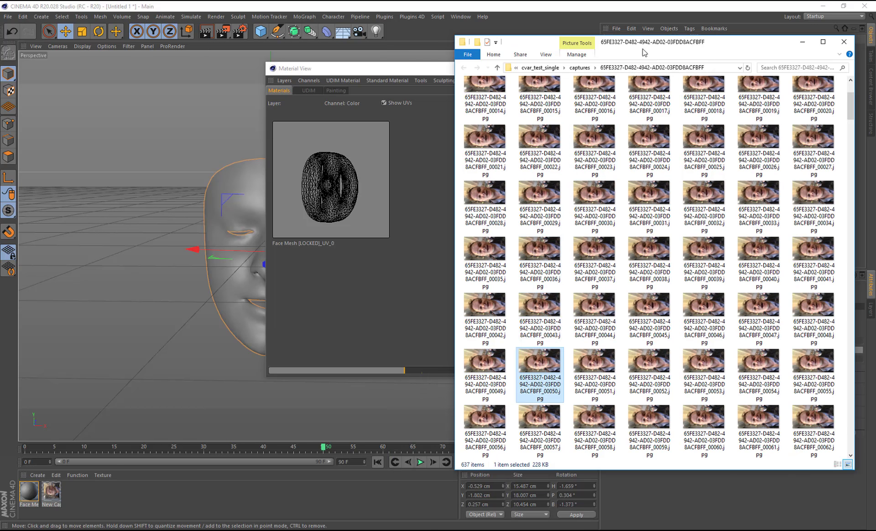
# Drop frame 00050 onto the Material View preview to texture the face, then open the Layout list
pyautogui.moveTo(543, 365); pyautogui.dragTo(361, 152)
pyautogui.click(361, 132)
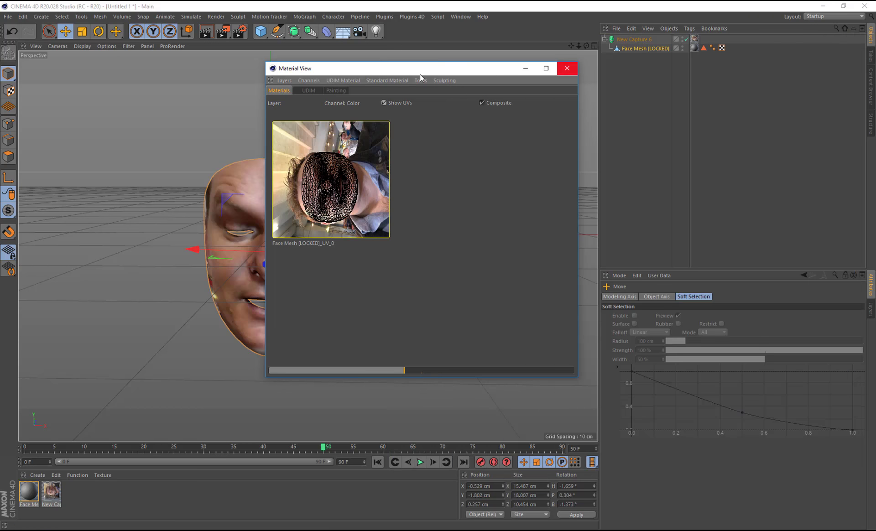
pyautogui.moveTo(421, 73); pyautogui.dragTo(393, 85)
pyautogui.moveTo(475, 82); pyautogui.dragTo(530, 81)
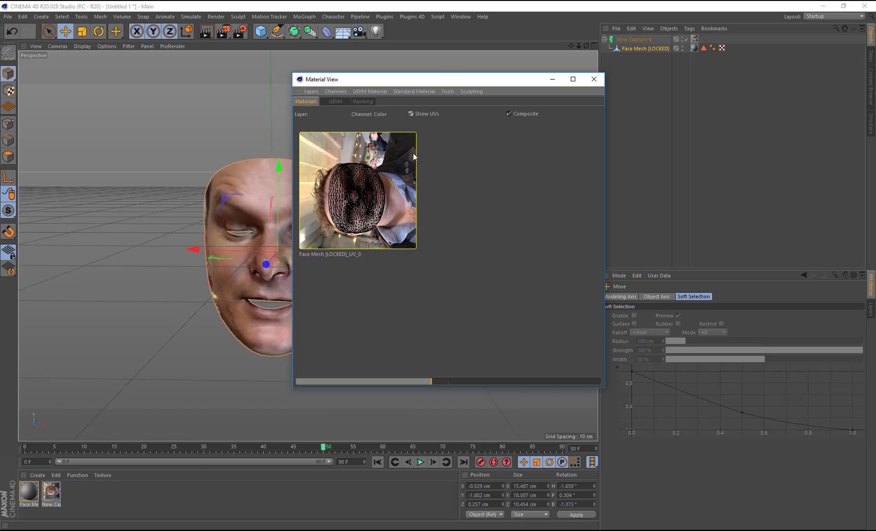
pyautogui.moveTo(513, 83); pyautogui.dragTo(487, 82)
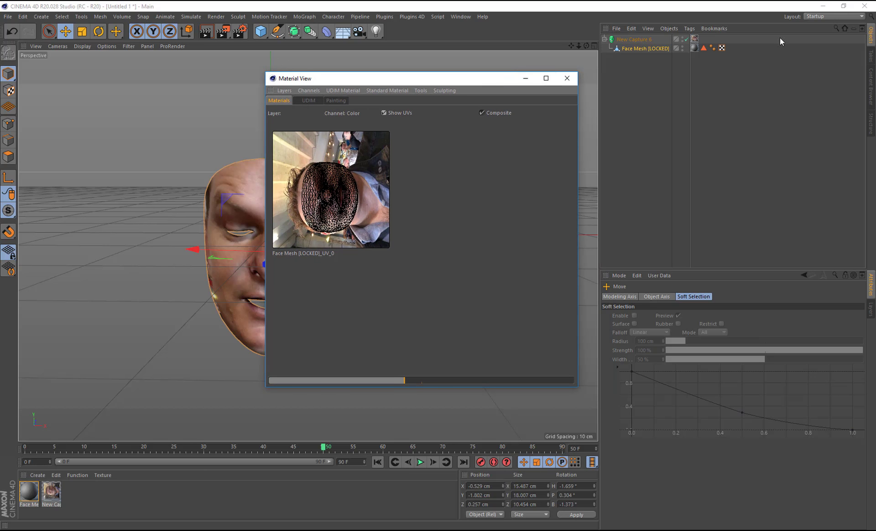
pyautogui.click(859, 17)
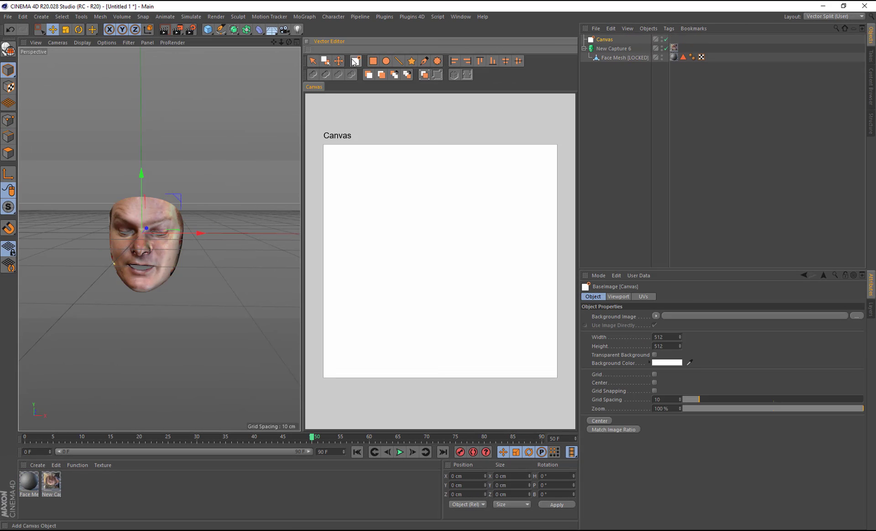
# Place the Face Mesh on the Vector Split Canvas and store its current UV layout
pyautogui.moveTo(607, 57); pyautogui.dragTo(464, 220)
pyautogui.click(604, 40)
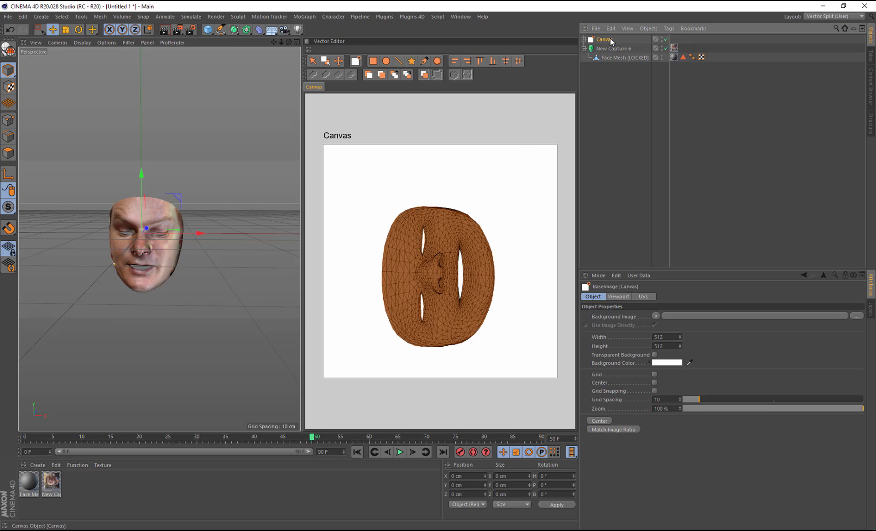
pyautogui.click(644, 296)
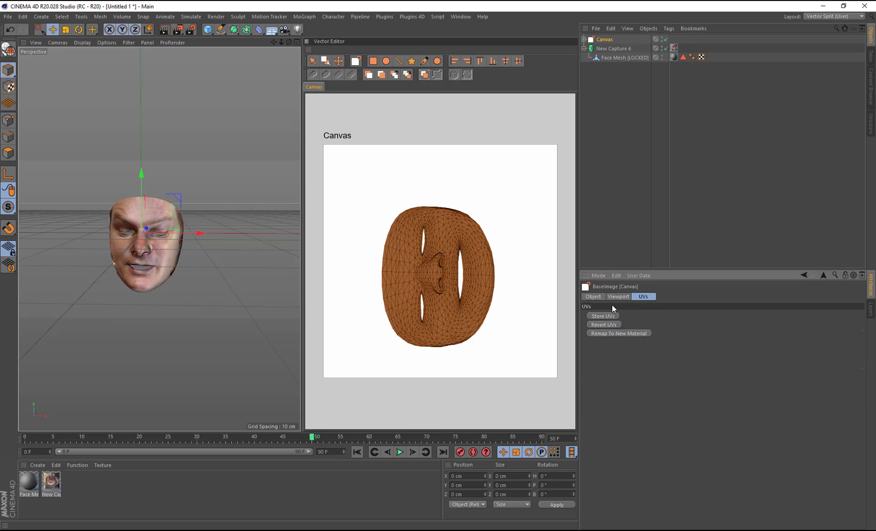
pyautogui.click(603, 316)
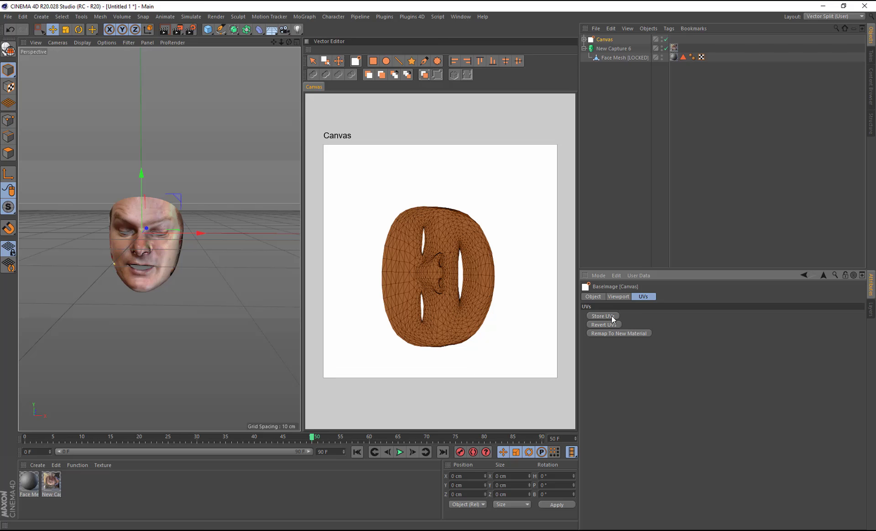
# Set default UVs on New Capture 6, then remap the Canvas texture into a new material
pyautogui.click(614, 48)
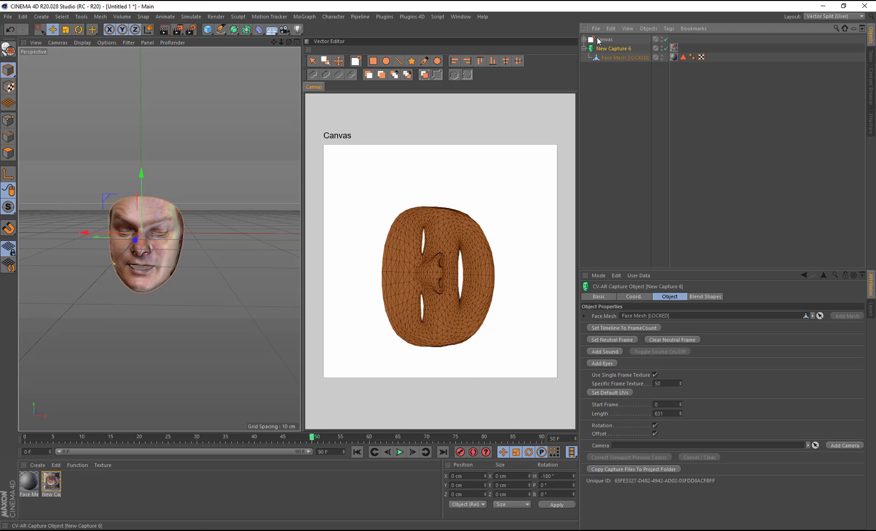
pyautogui.click(611, 394)
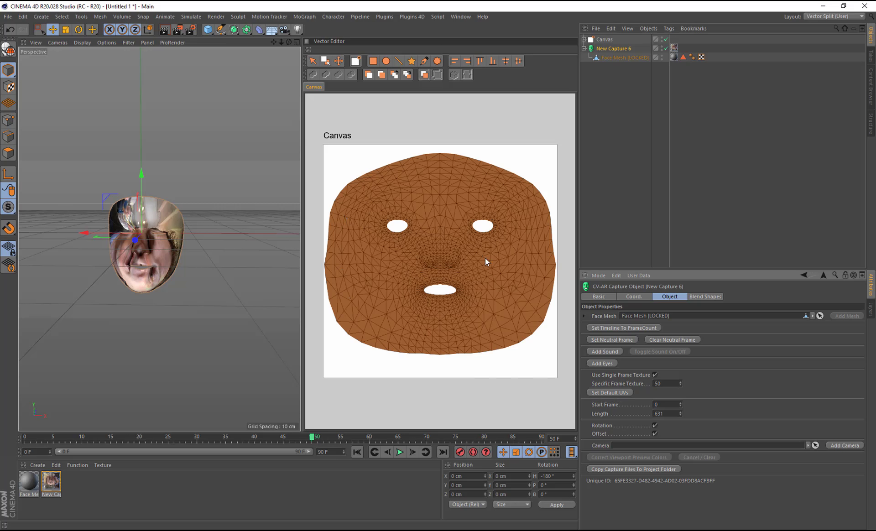
pyautogui.click(606, 41)
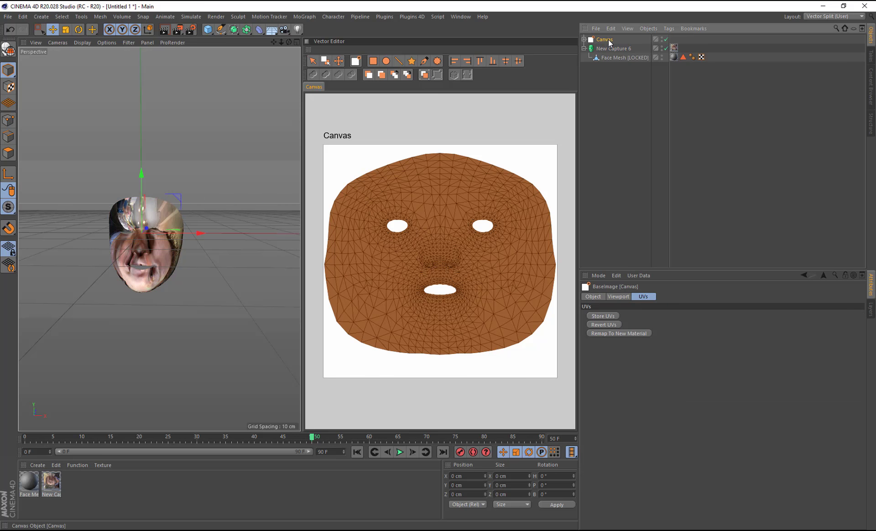
pyautogui.click(621, 333)
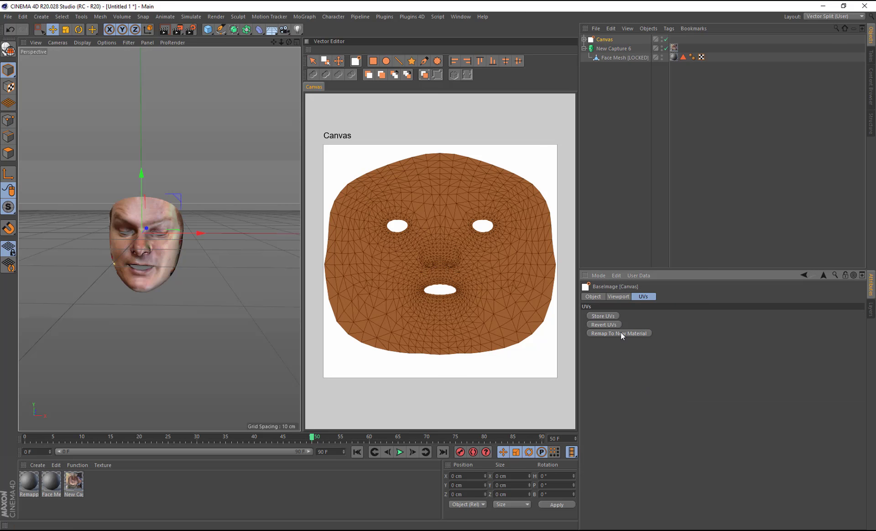
pyautogui.scroll(5, 146, 246)
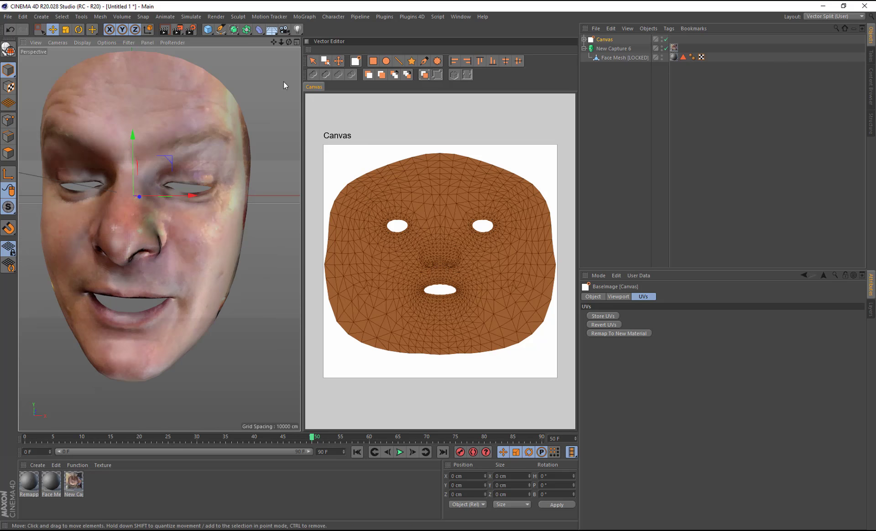
pyautogui.moveTo(274, 42); pyautogui.dragTo(287, 47)
# Delete the Canvas object and New Capture 6's old texture tag
pyautogui.click(599, 42)
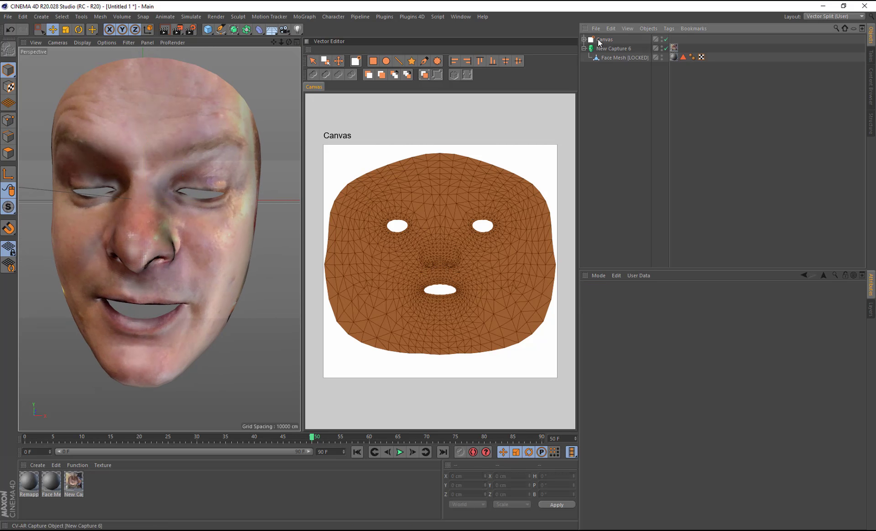
pyautogui.click(600, 41)
pyautogui.press('Delete')
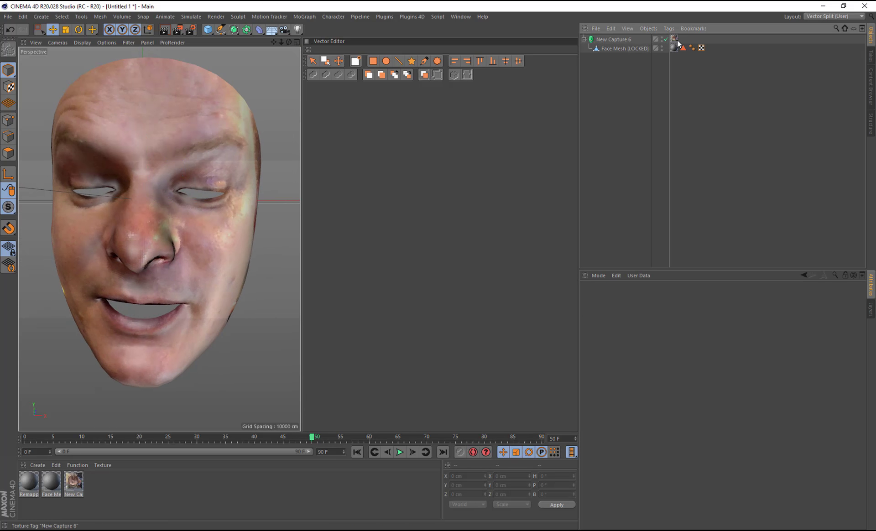
pyautogui.click(675, 39)
pyautogui.press('Delete')
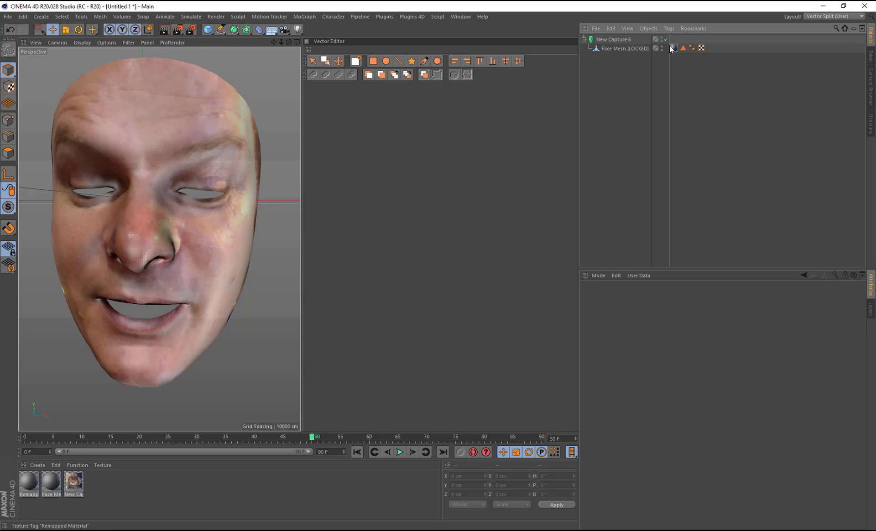
# Select Face Mesh and open the Material View to see the Remapped Material's unwrapped texture
pyautogui.click(621, 48)
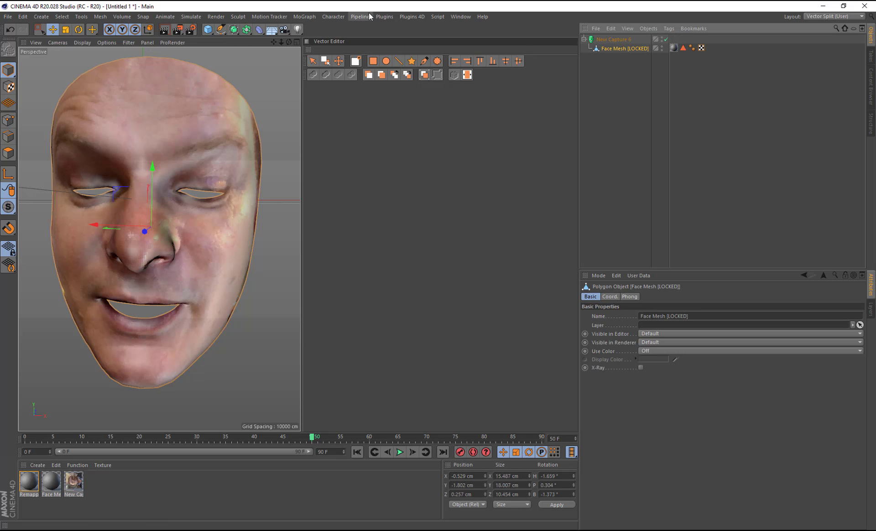
pyautogui.click(385, 17)
pyautogui.moveTo(412, 16)
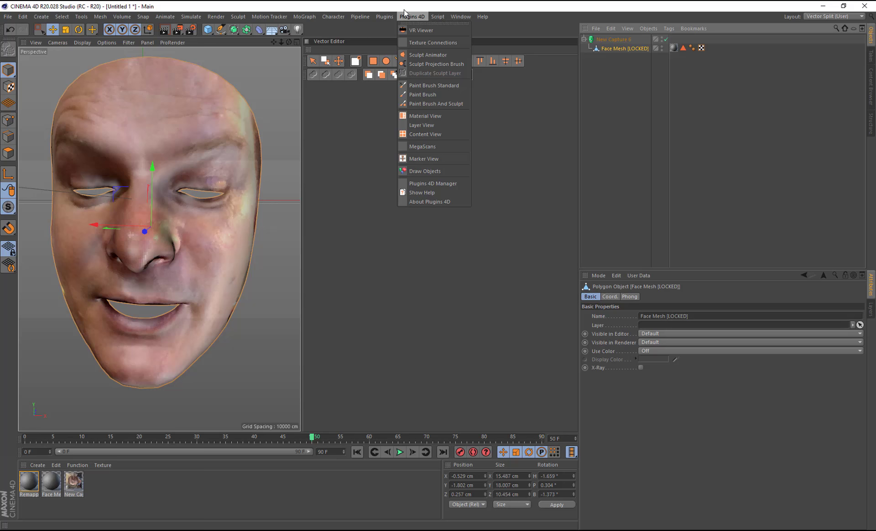
pyautogui.click(424, 117)
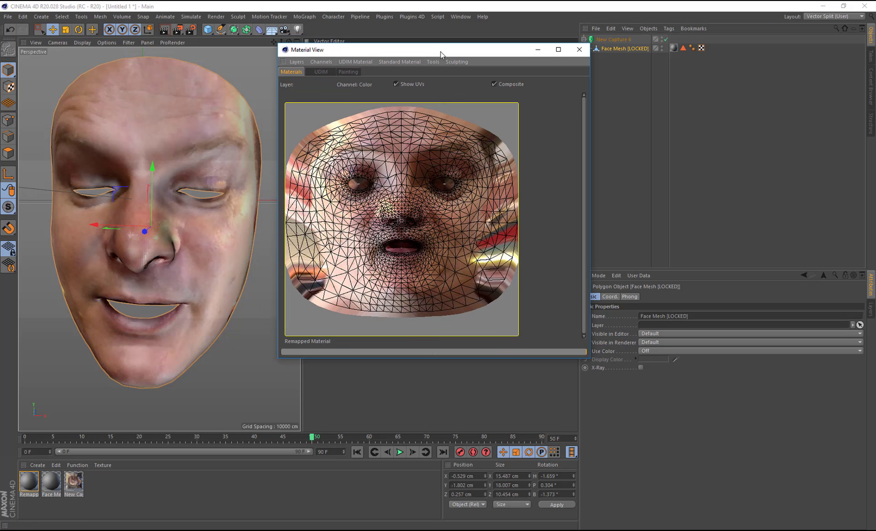
pyautogui.moveTo(436, 50); pyautogui.dragTo(483, 93)
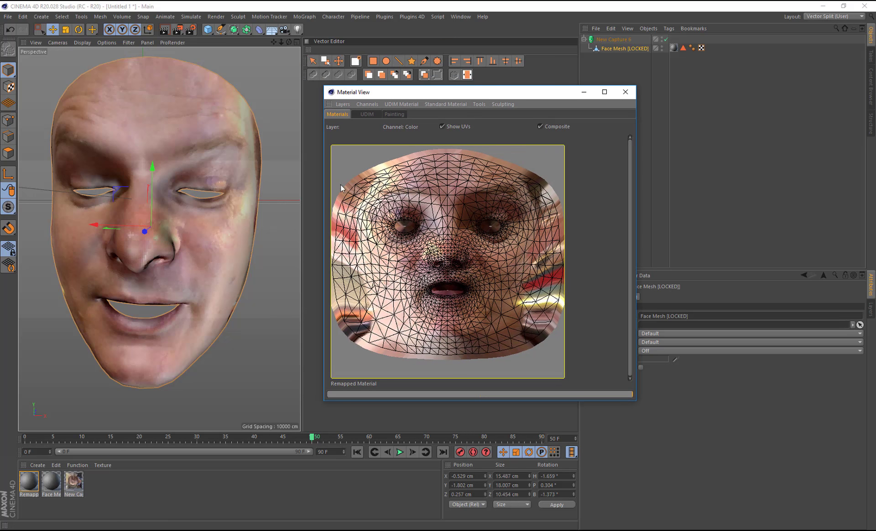